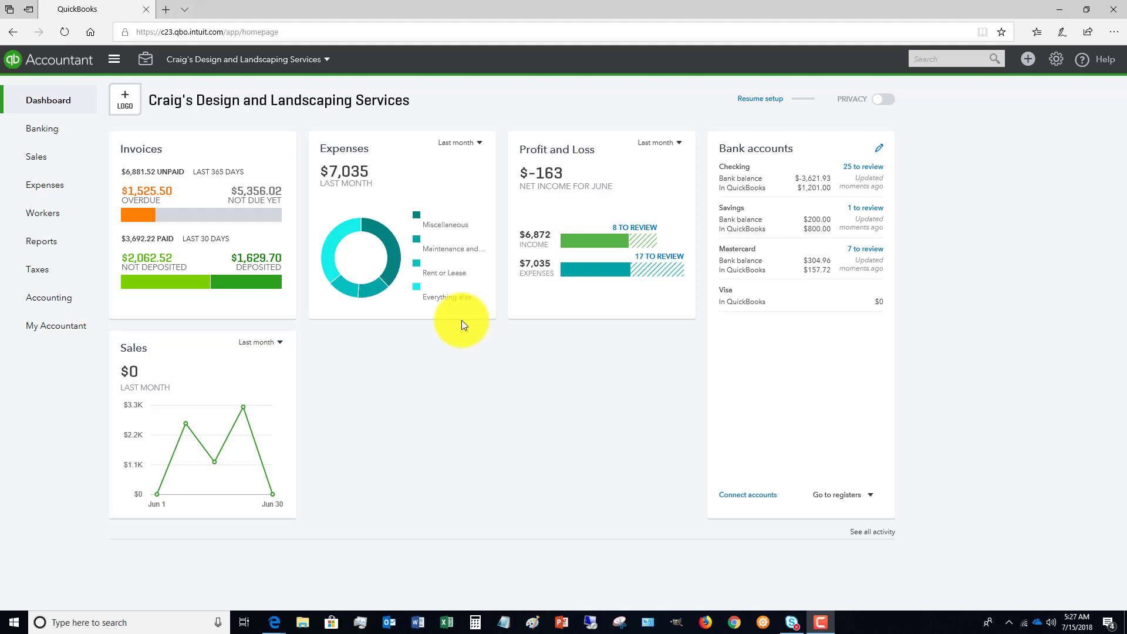
In Account and Settings, edit the Sales tab's Sales form content so Discount is checked
left_click(1056, 59)
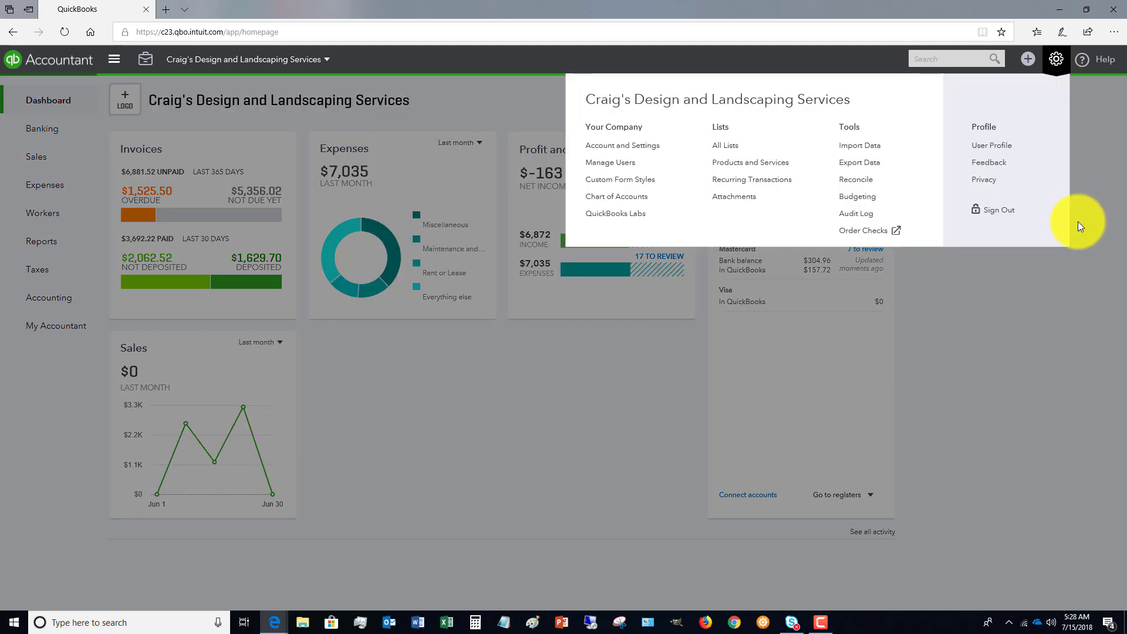
left_click(621, 145)
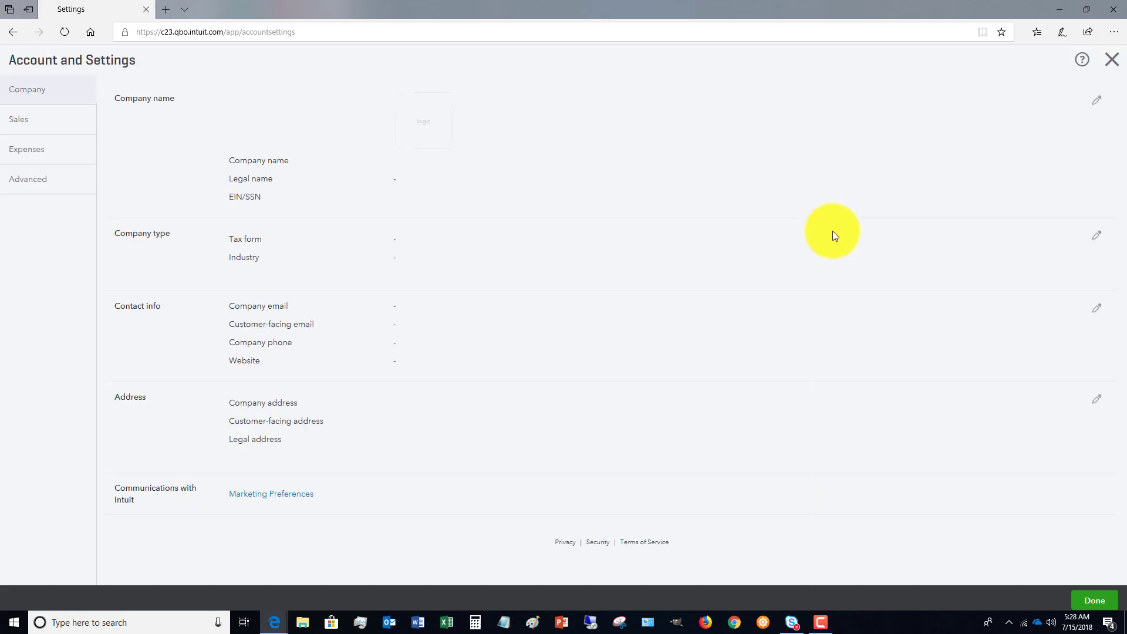
left_click(51, 119)
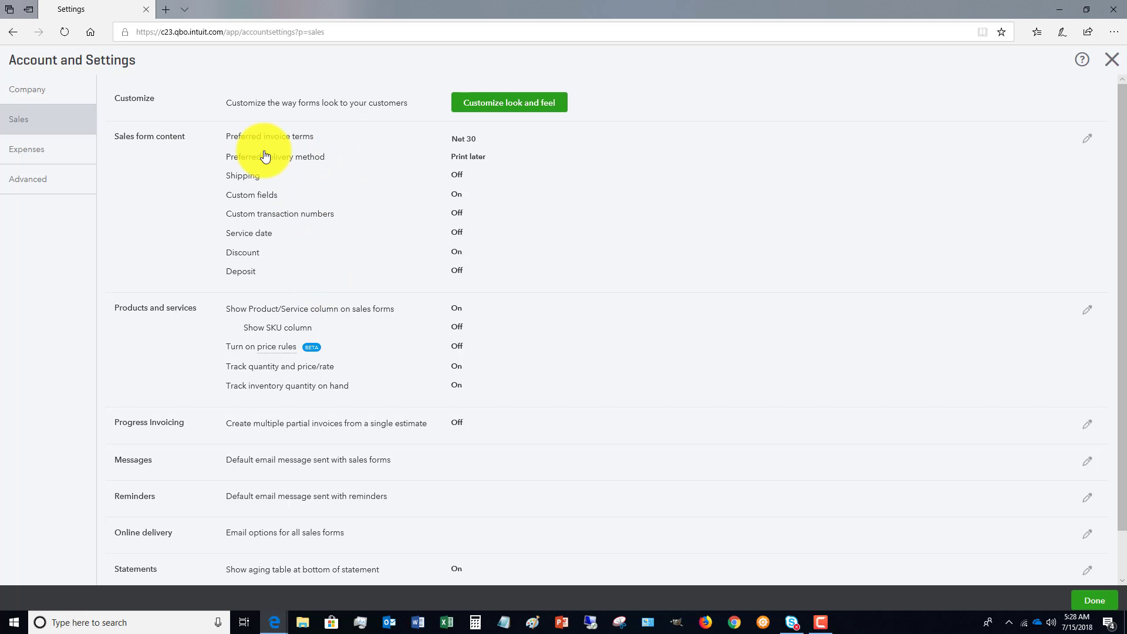
left_click(456, 255)
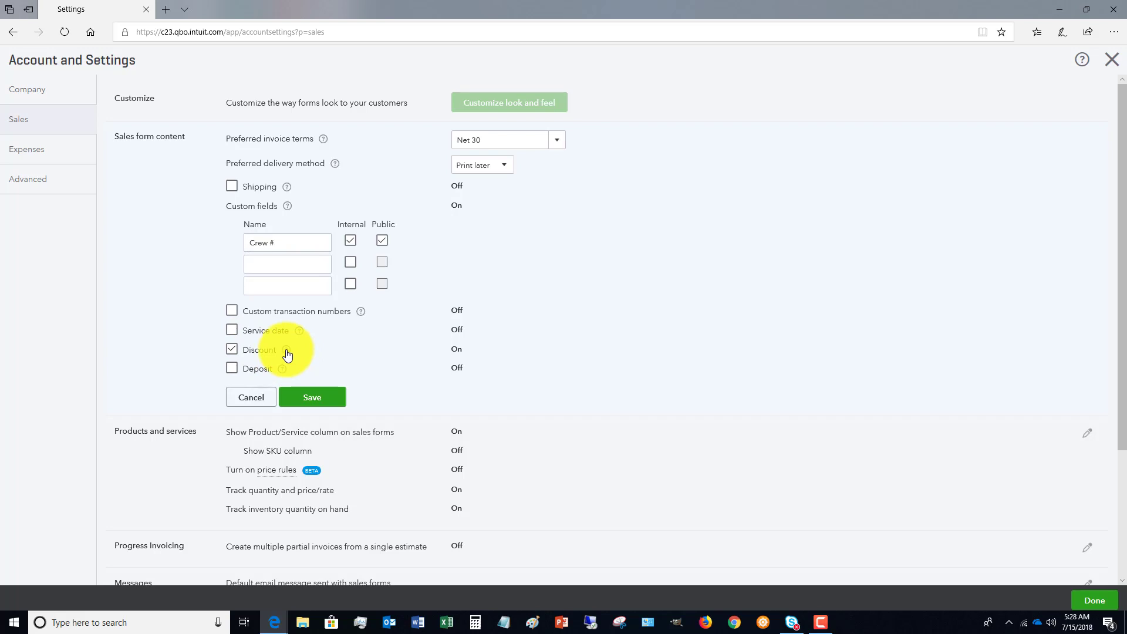
mouse_move(287, 354)
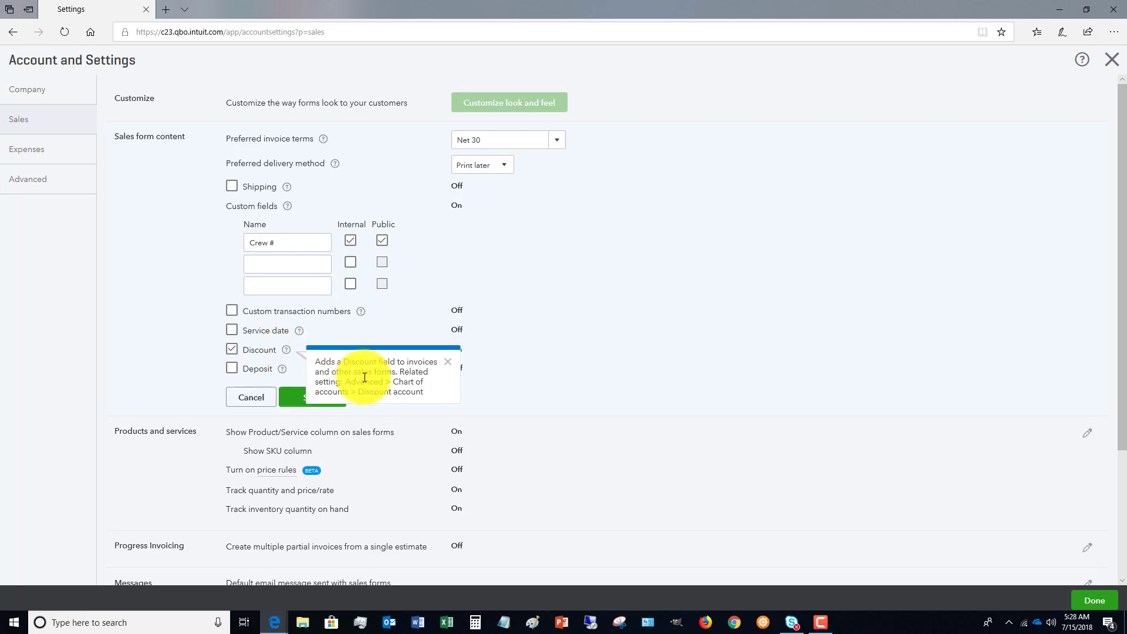
Under Advanced > Chart of accounts, set the discount account to Discounts given and close settings
left_click(36, 181)
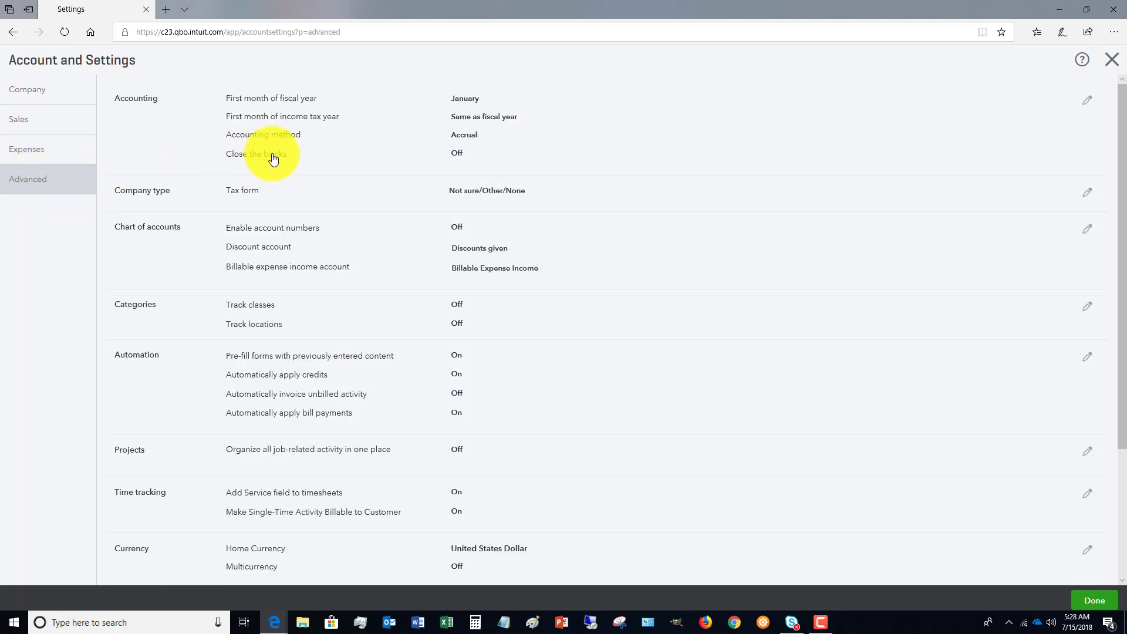
scroll(282, 151, "down", 3)
scroll(282, 154, "down", 1)
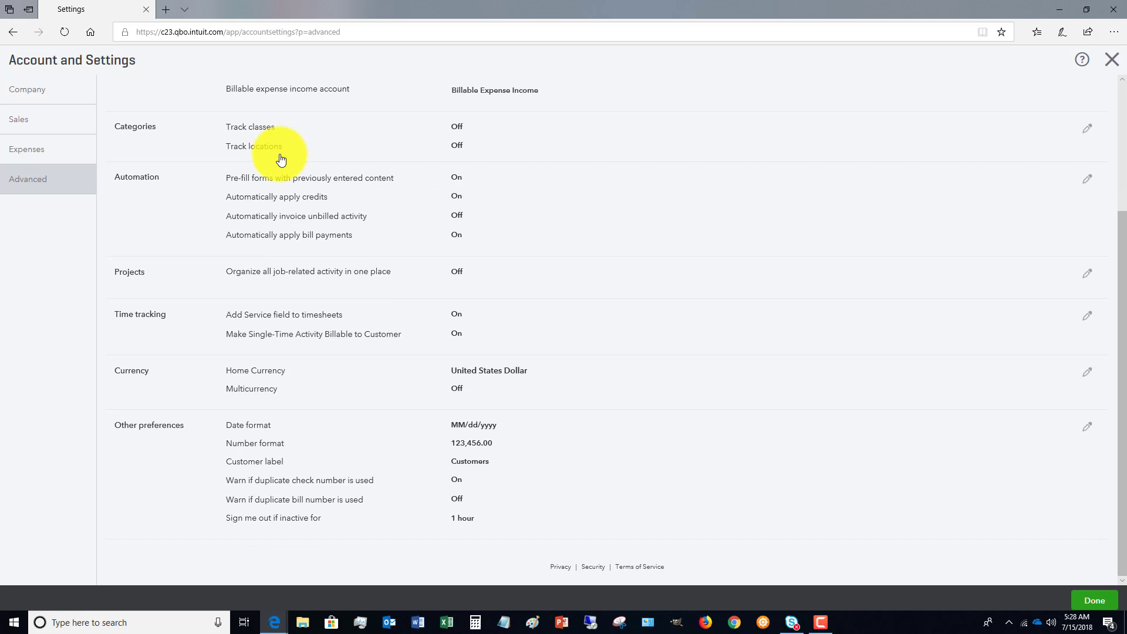
scroll(299, 399, "up", 3)
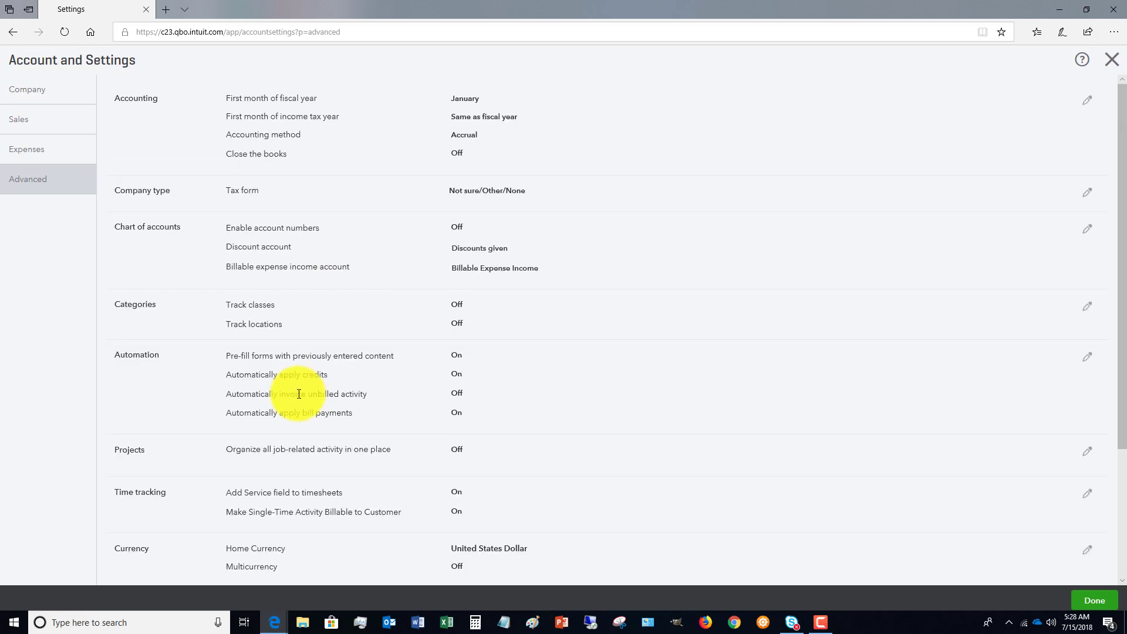
left_click(270, 254)
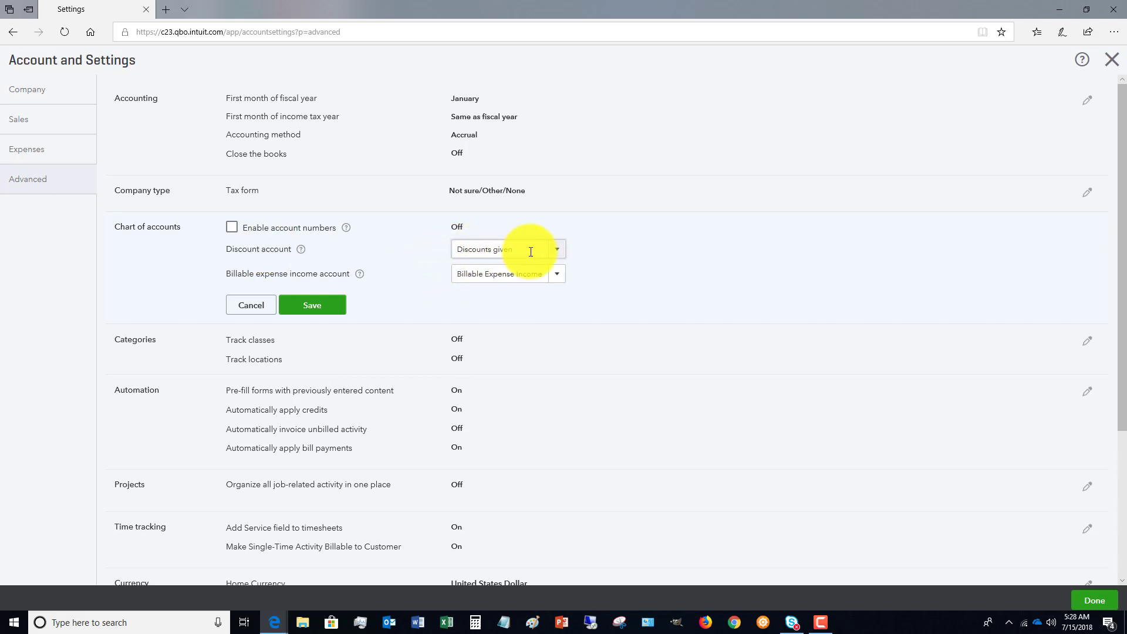
left_click(558, 252)
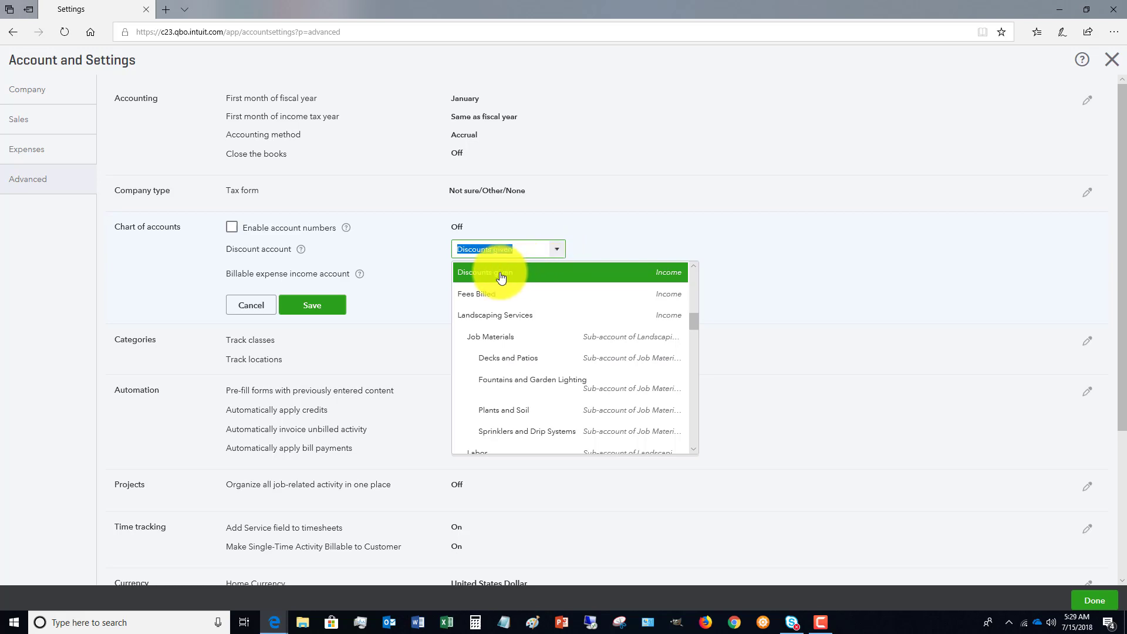
scroll(501, 277, "up", 1)
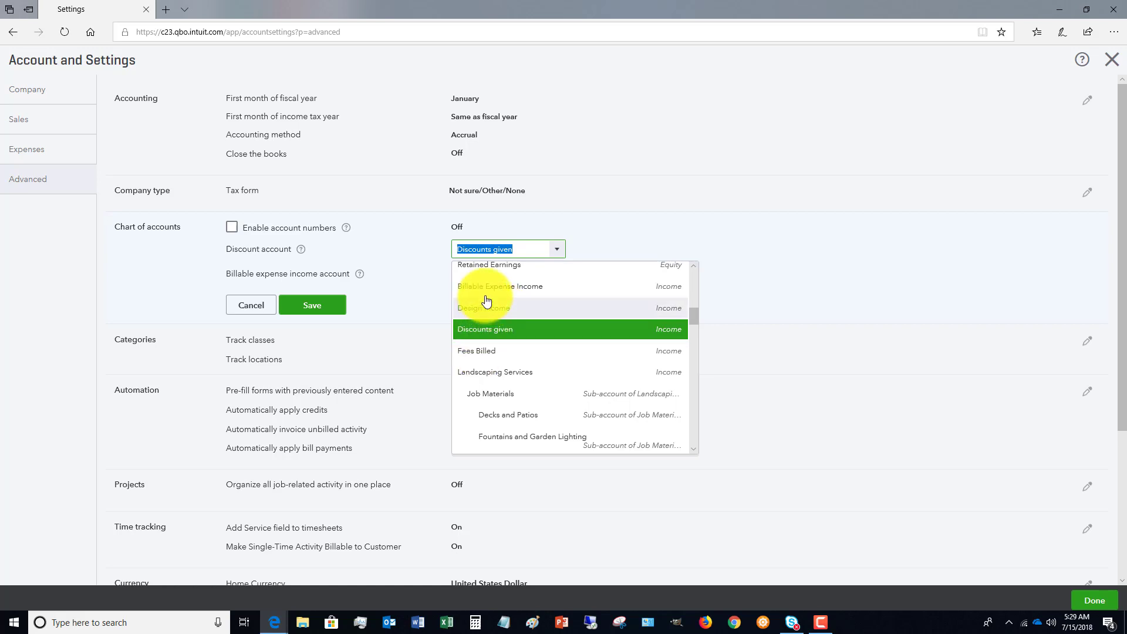
left_click(522, 335)
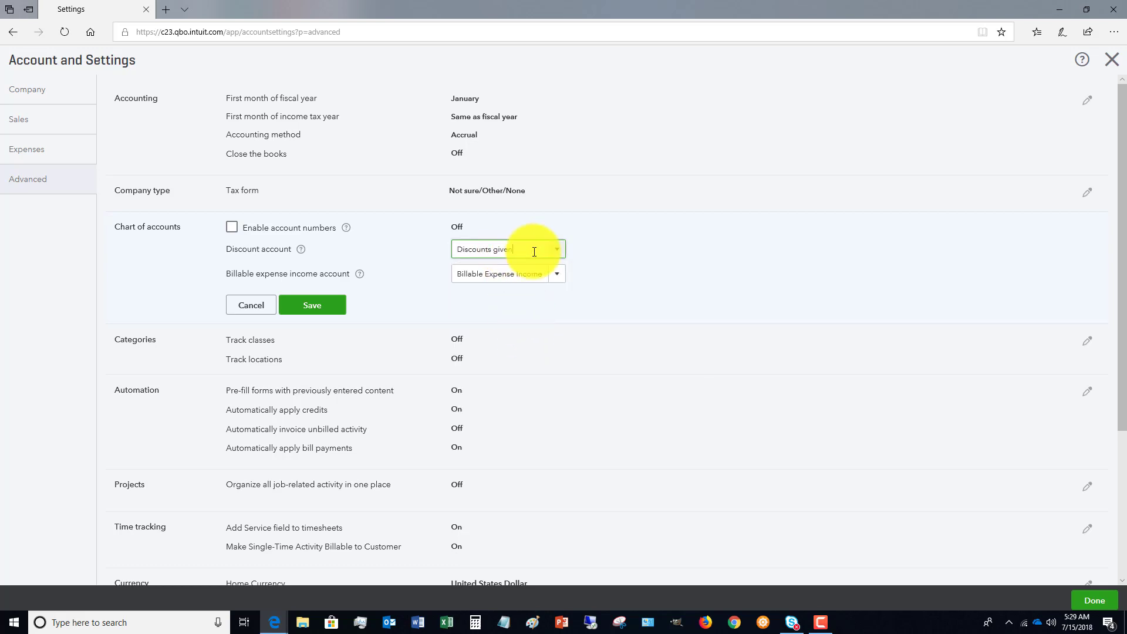
left_click(1093, 600)
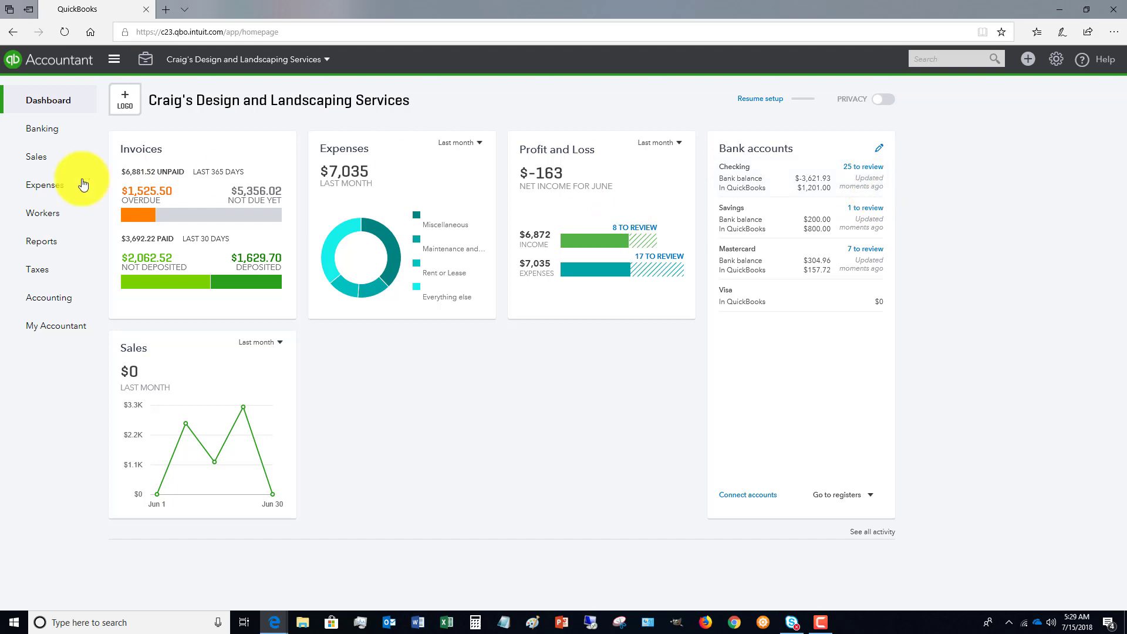
Start a new invoice from the Sales overview billed to Freeman Sporting Goods
left_click(42, 157)
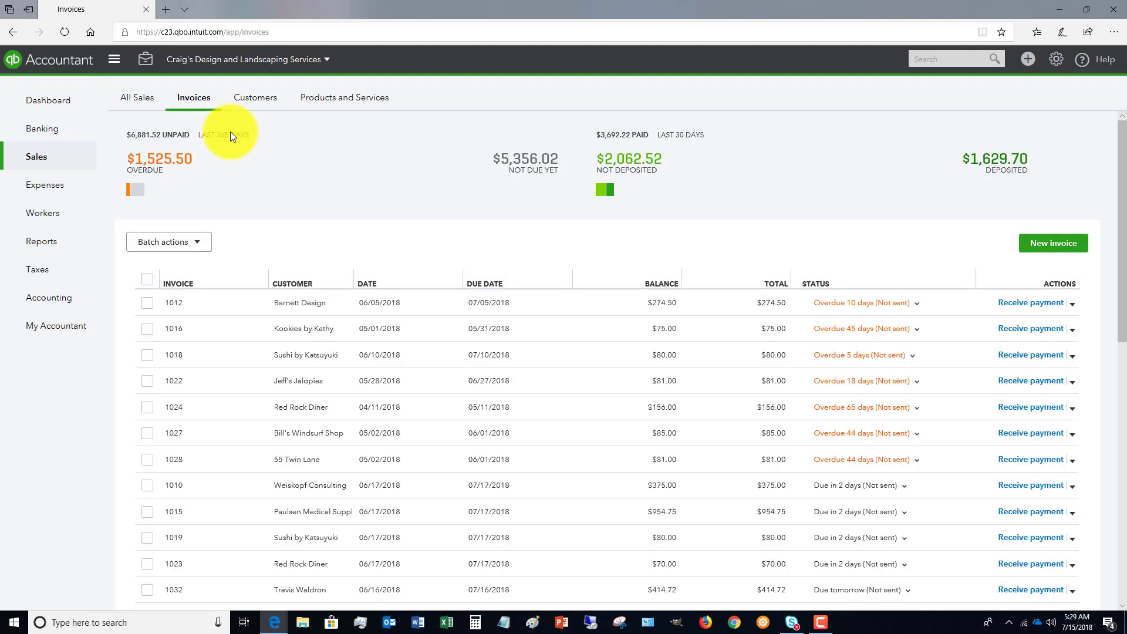
left_click(1047, 249)
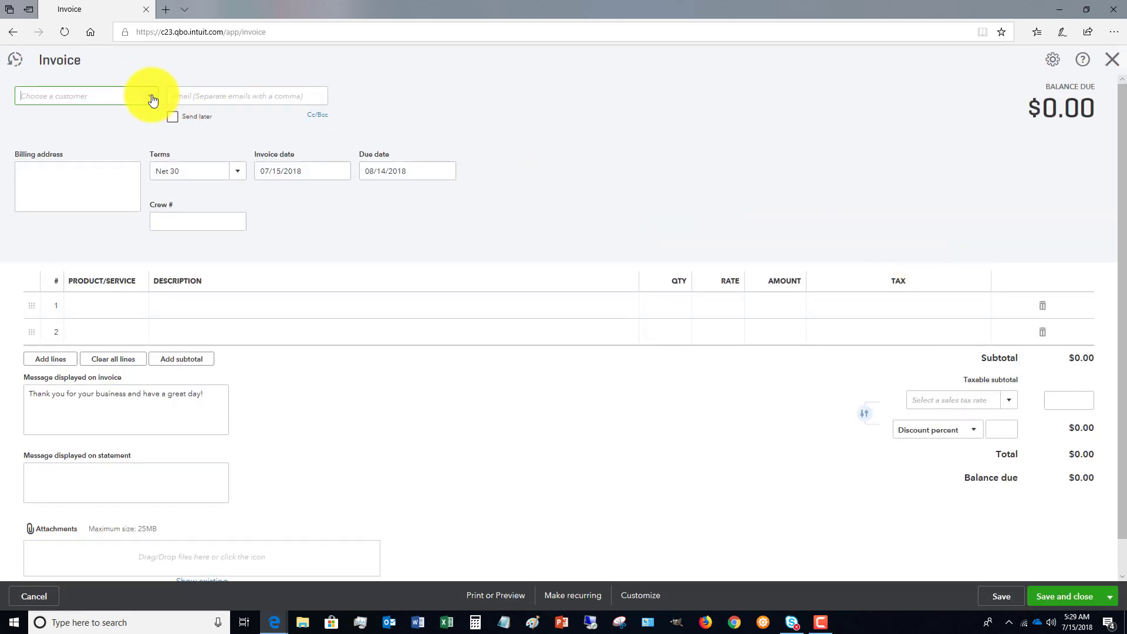
left_click(150, 96)
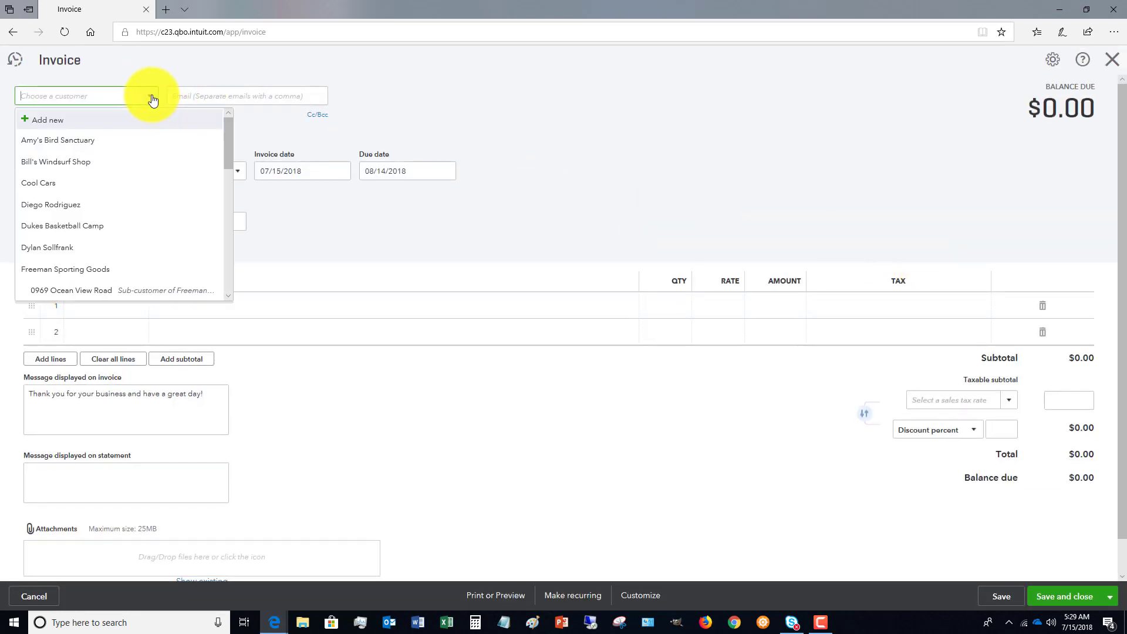
left_click(79, 270)
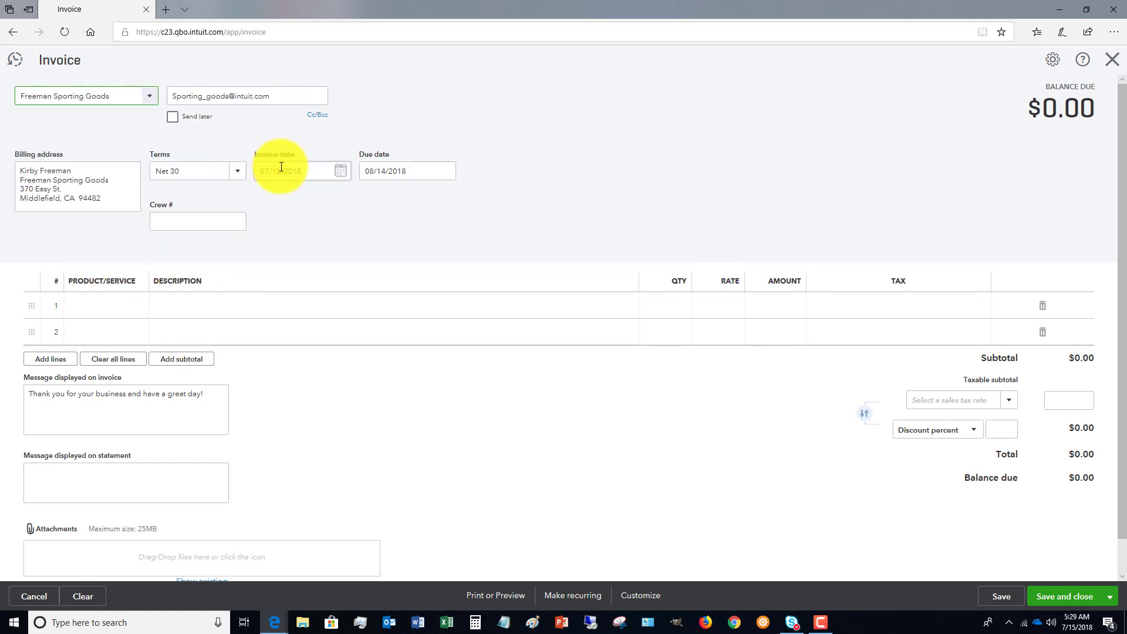
Add a Design line with quantity 100 at rate 75, totalling $7,500.00
left_click(139, 307)
left_click(142, 310)
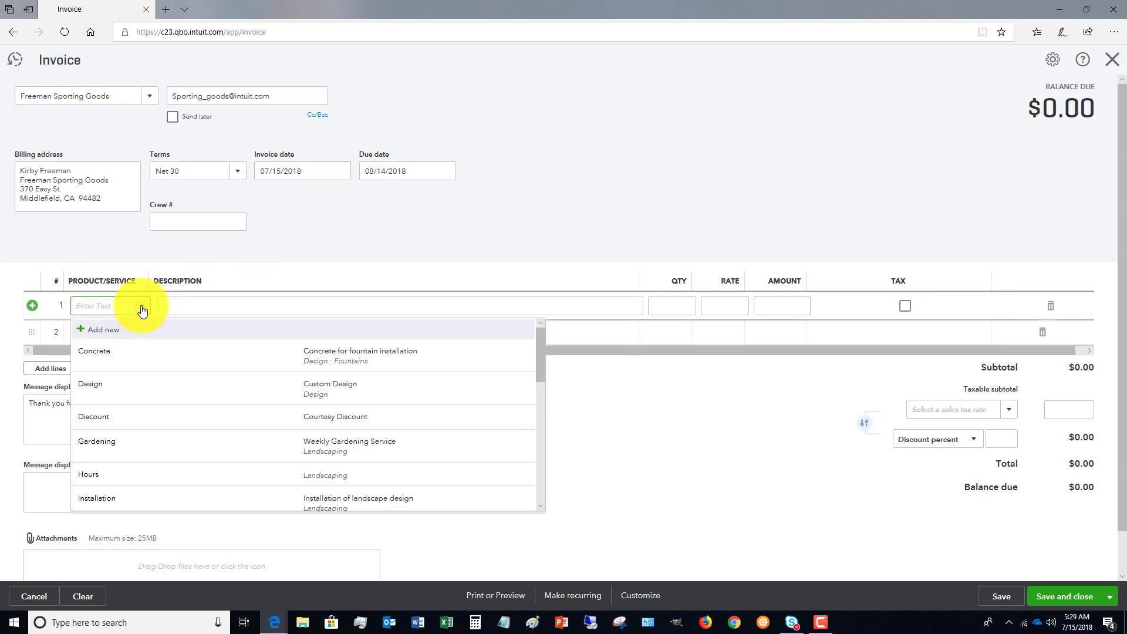
left_click(90, 384)
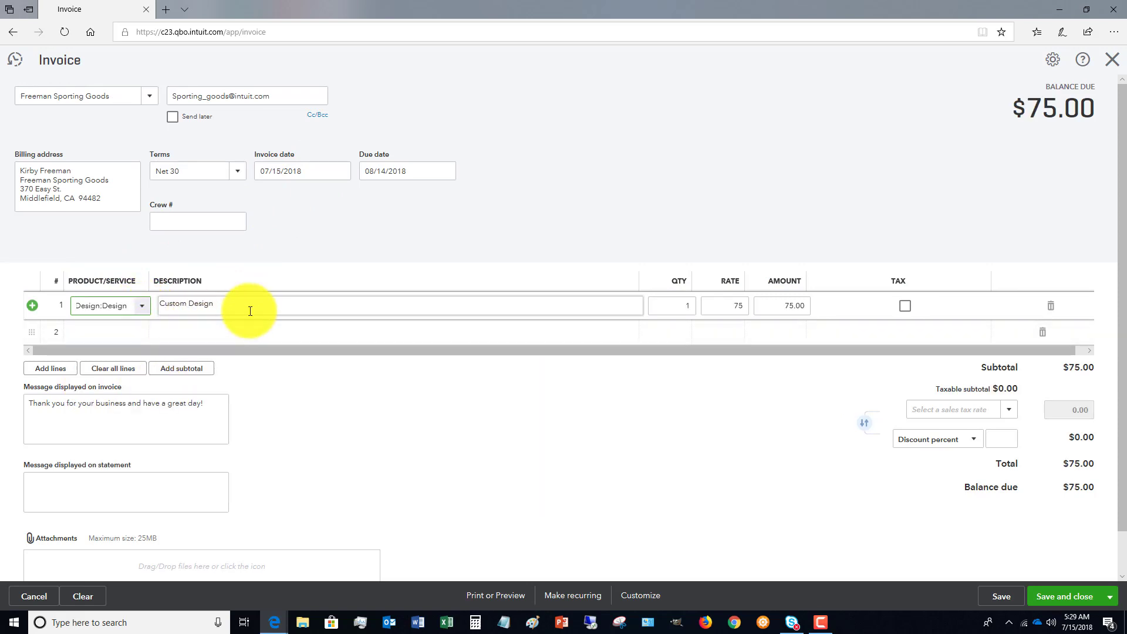
left_click(677, 306)
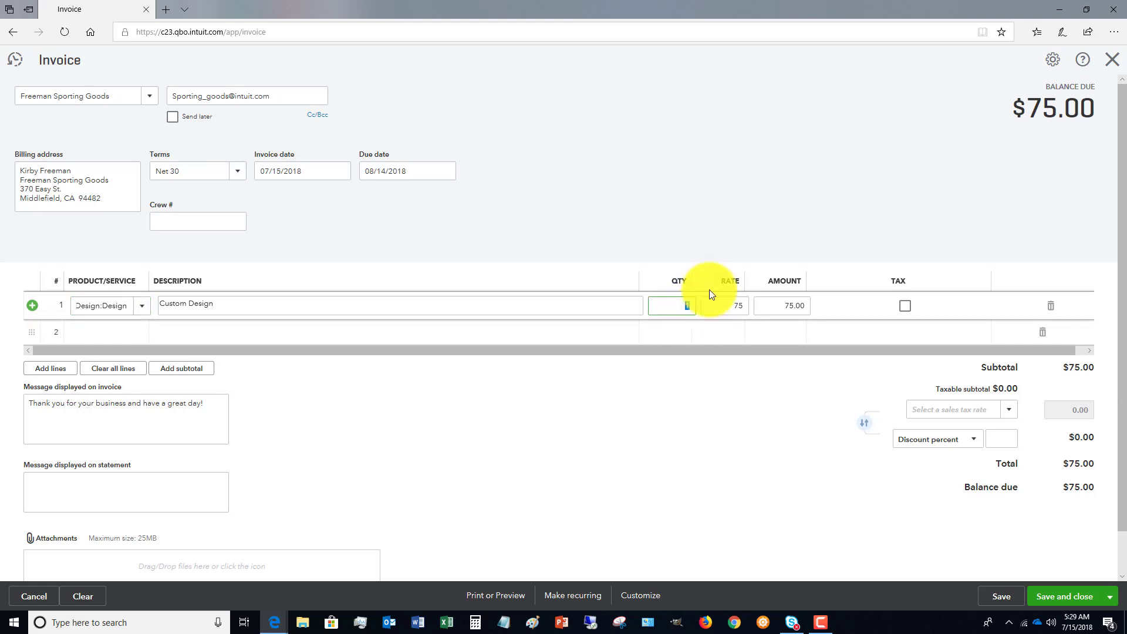
type("100")
key("Tab")
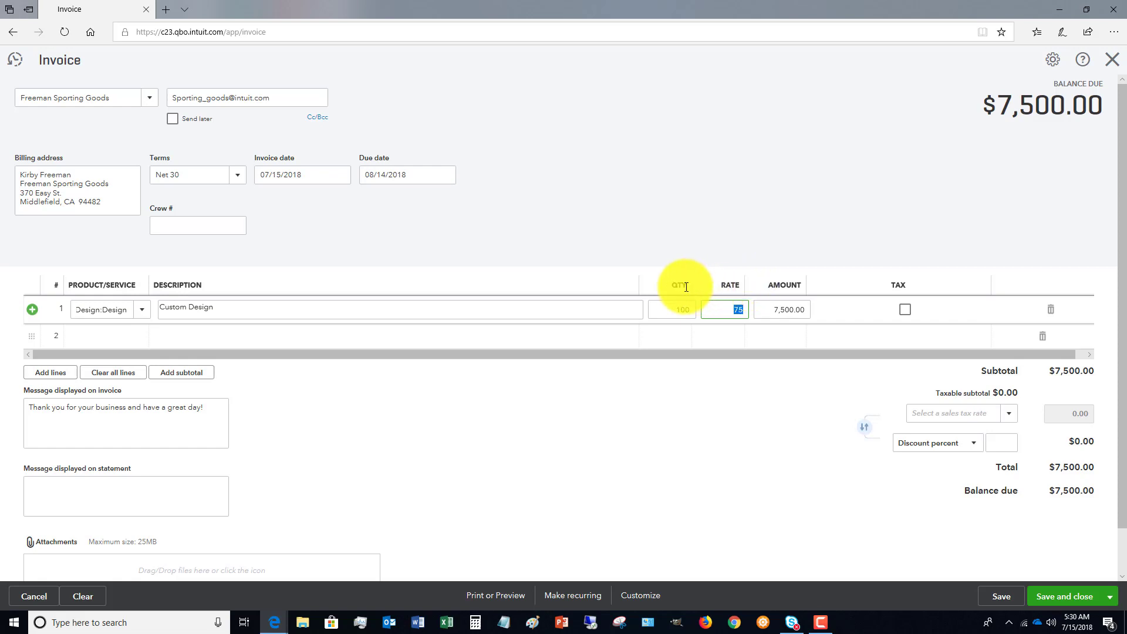
left_click(138, 336)
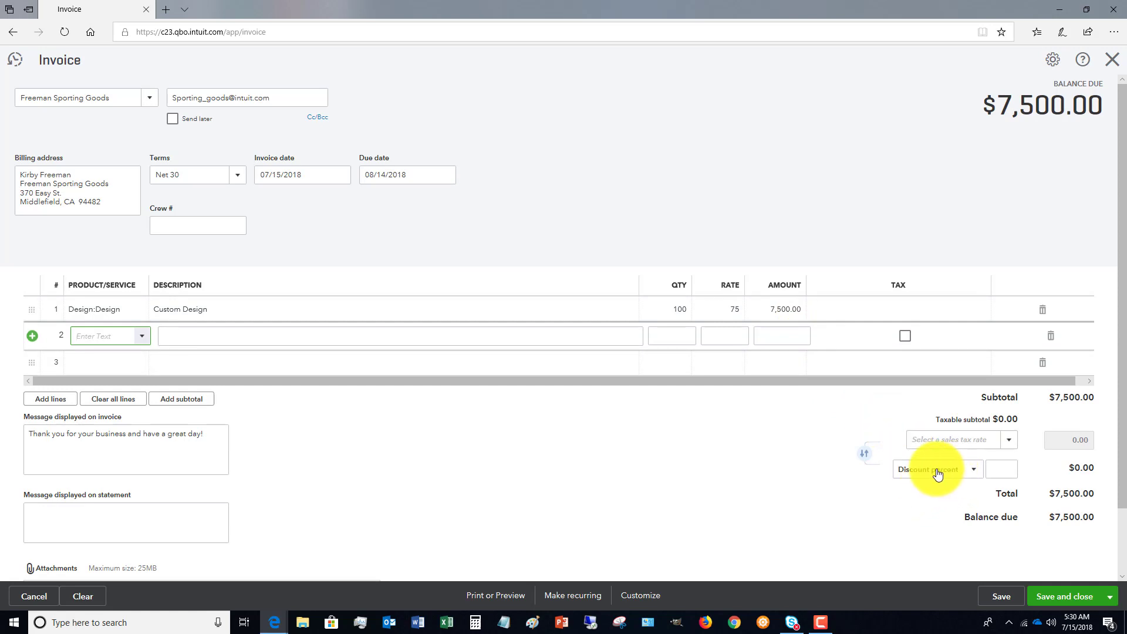
Apply a 20% discount, reducing the total to $6,000.00, and save invoice 1039
left_click(974, 473)
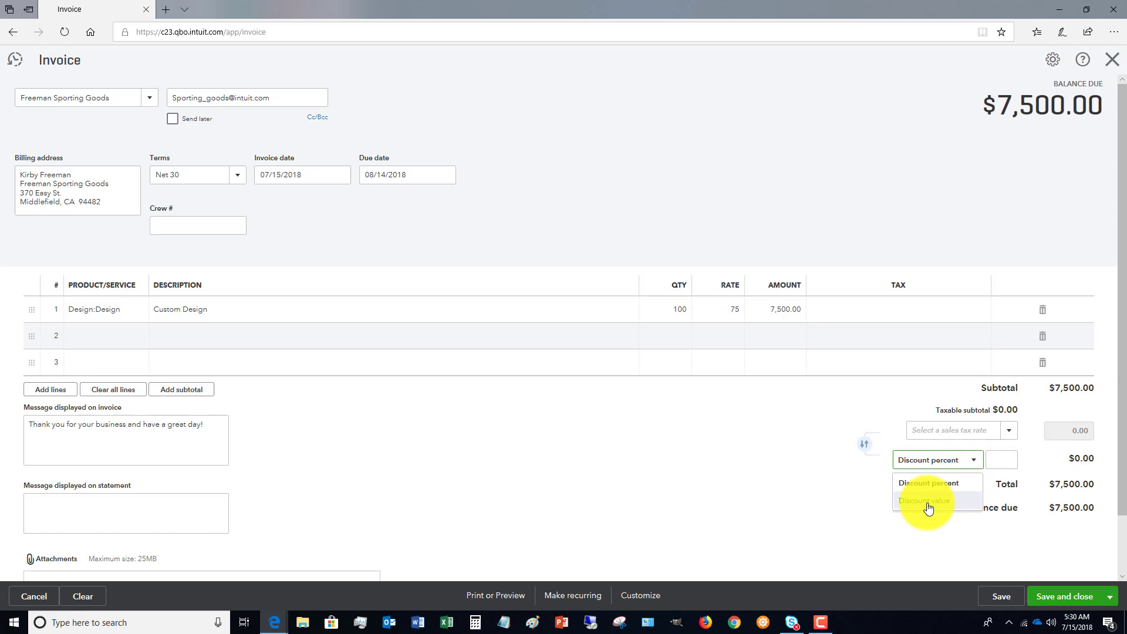
left_click(927, 483)
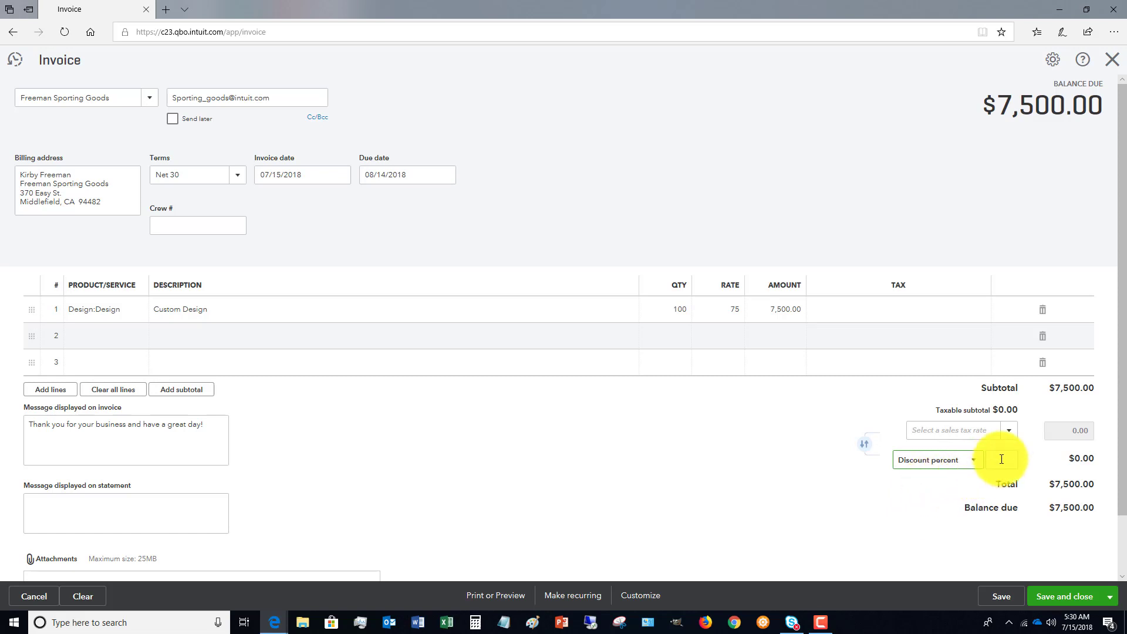
left_click(1001, 459)
type("20")
key("Tab")
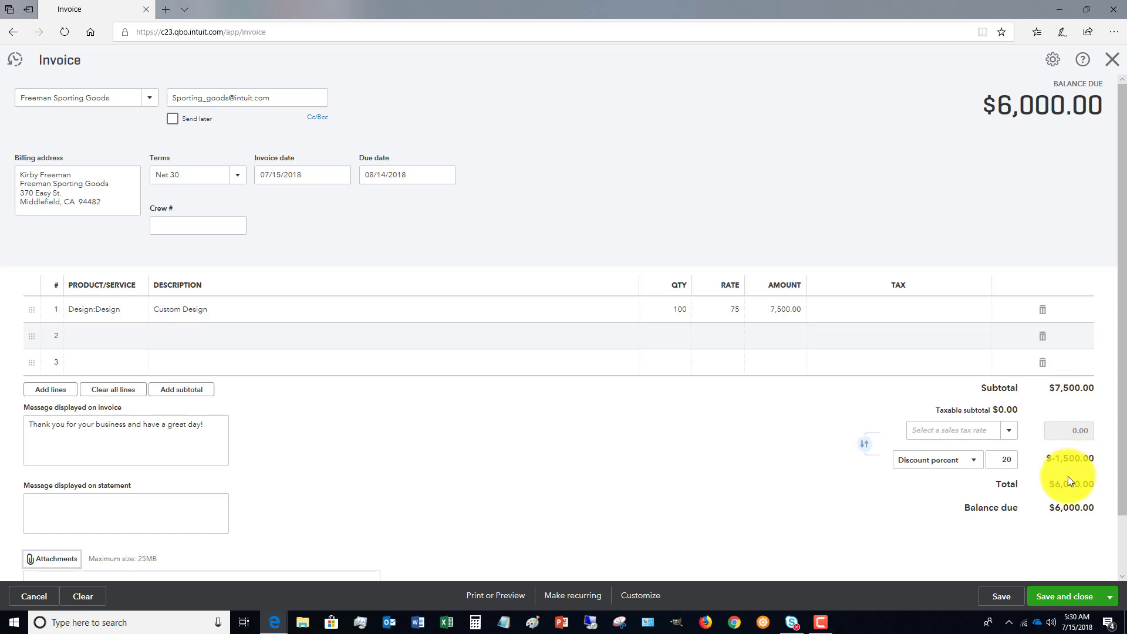
left_click(1068, 597)
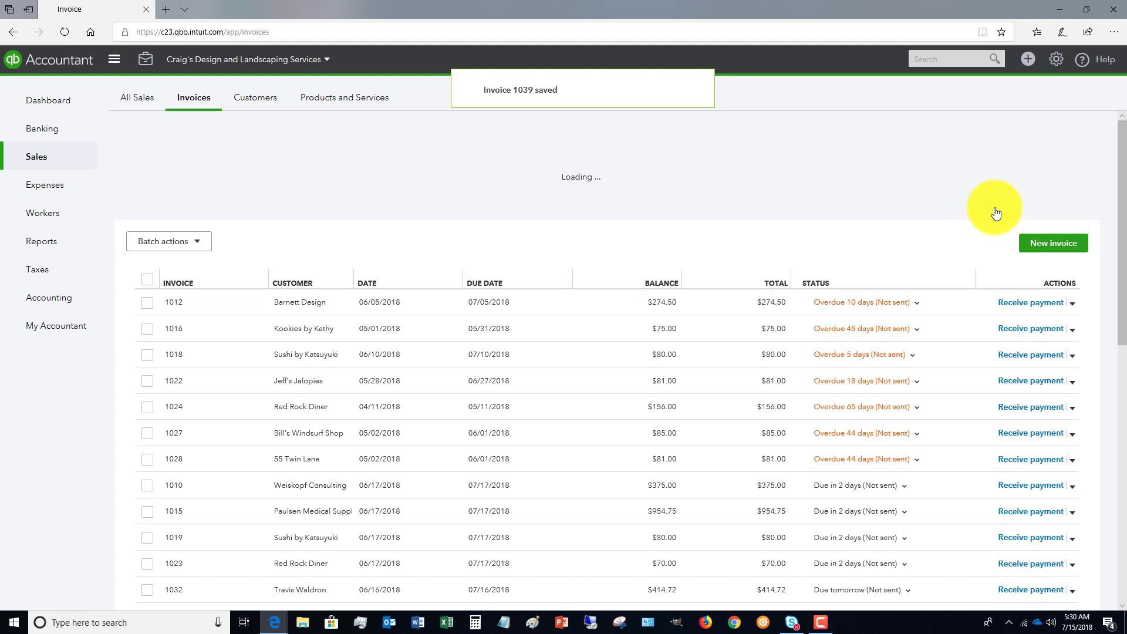
Open the Profit and Loss report and review the transactions behind Design income of 9,750.00
left_click(49, 248)
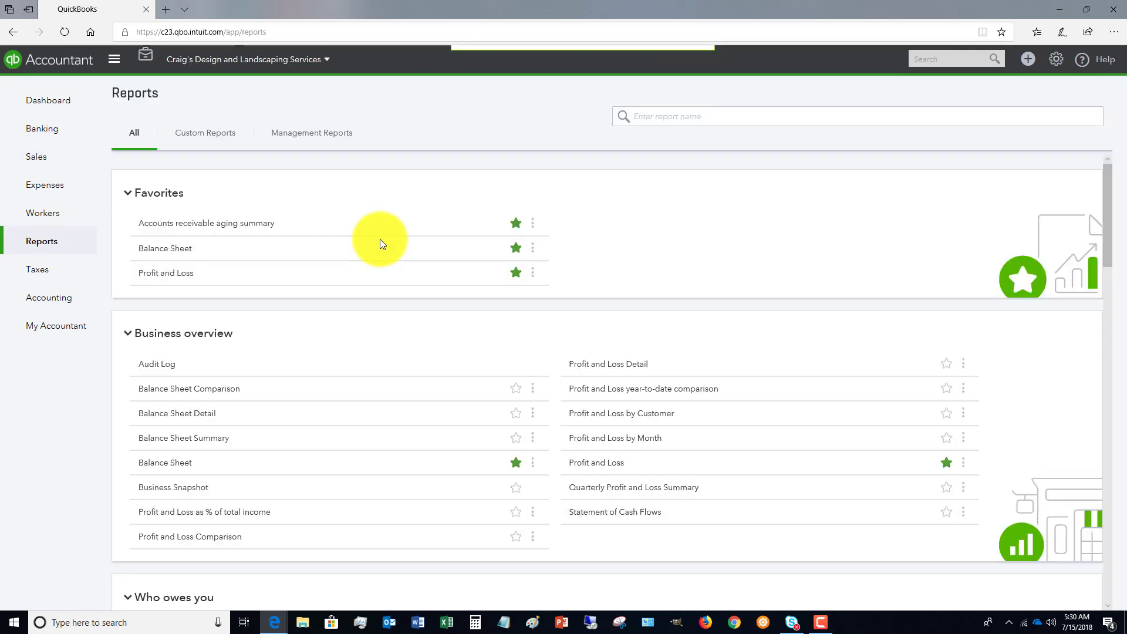
left_click(156, 273)
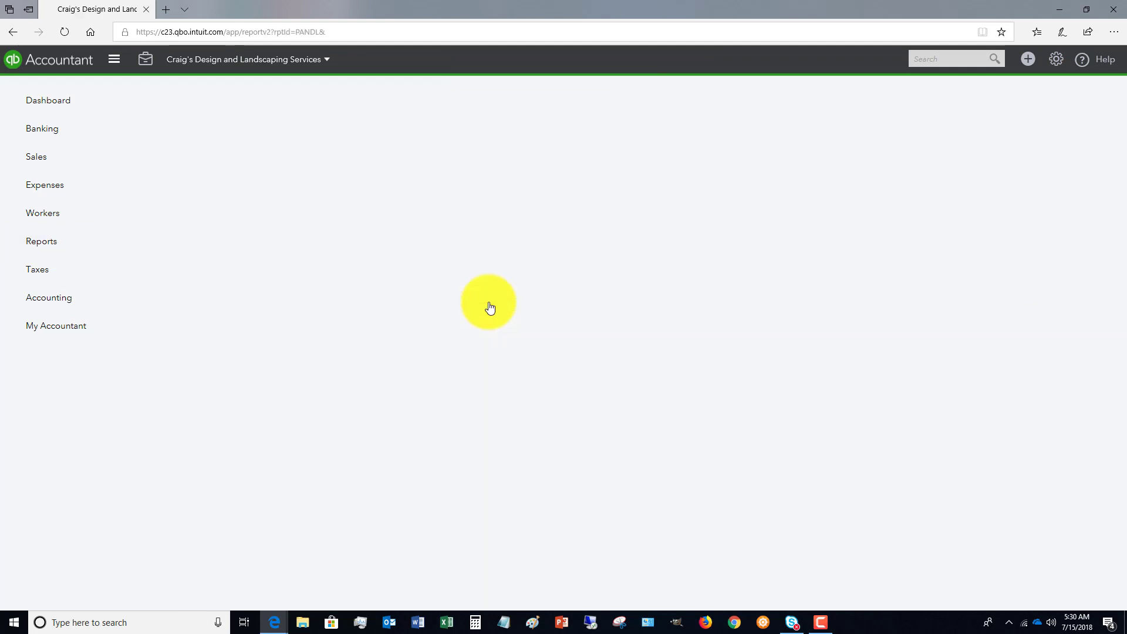
scroll(948, 301, "down", 3)
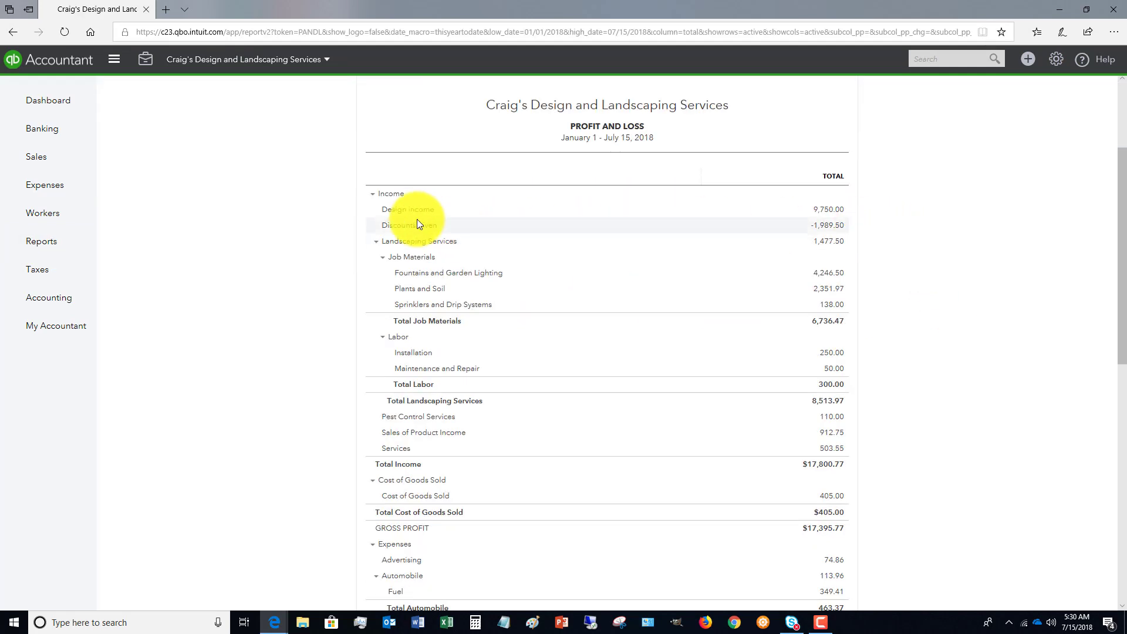
left_click(833, 232)
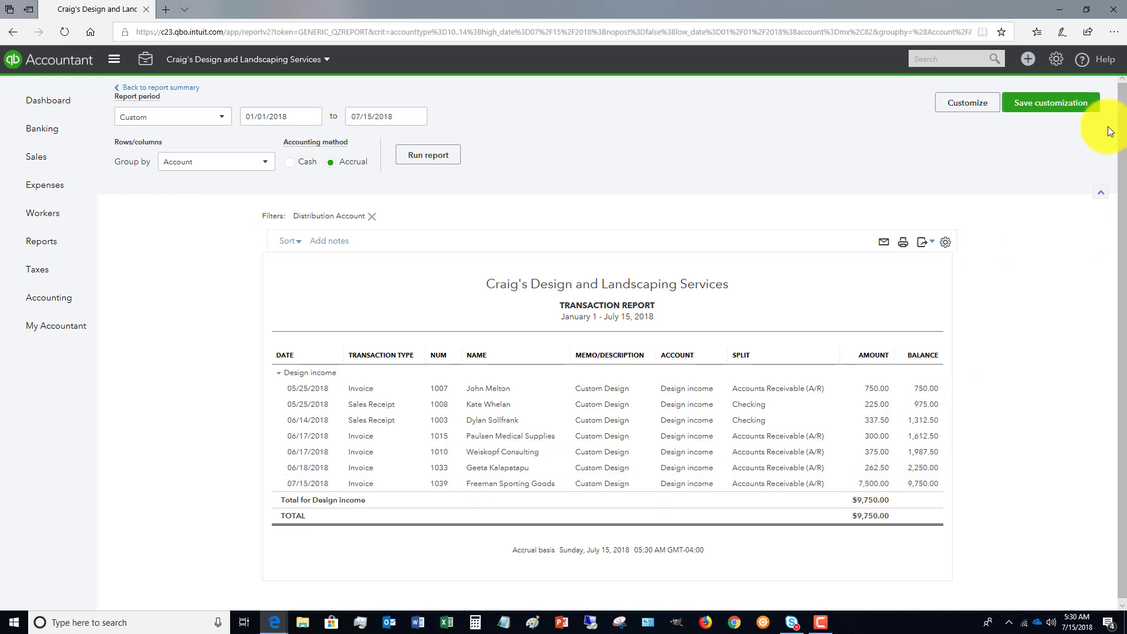
left_click(151, 87)
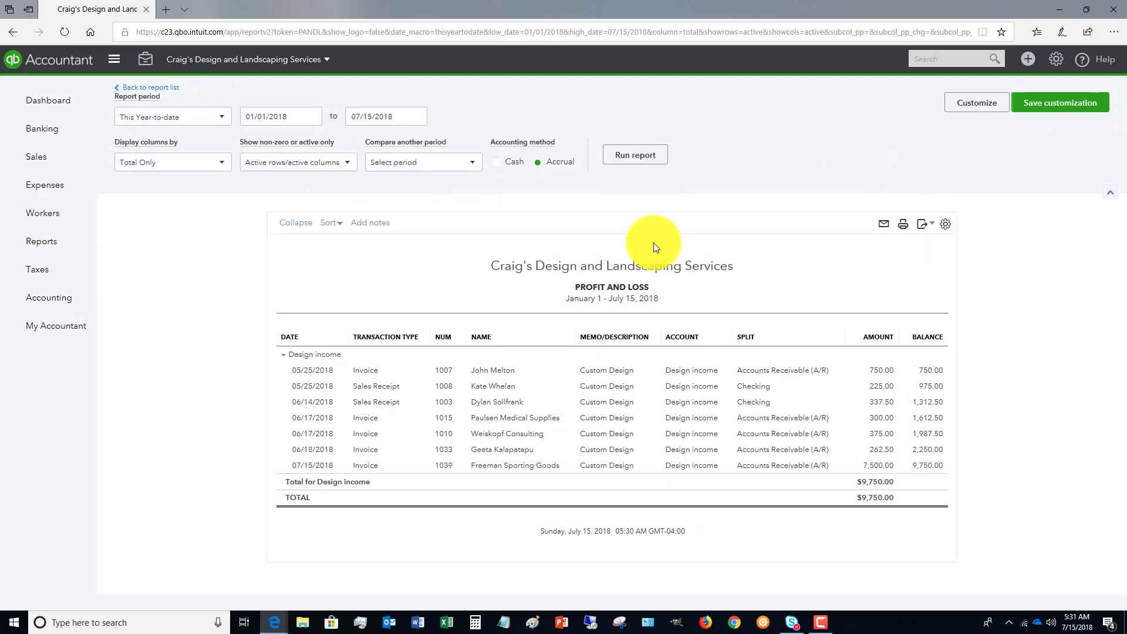
Check Discounts given of -1,989.50, including invoice 1039's -1,500.00 discount
scroll(896, 357, "down", 3)
left_click(828, 224)
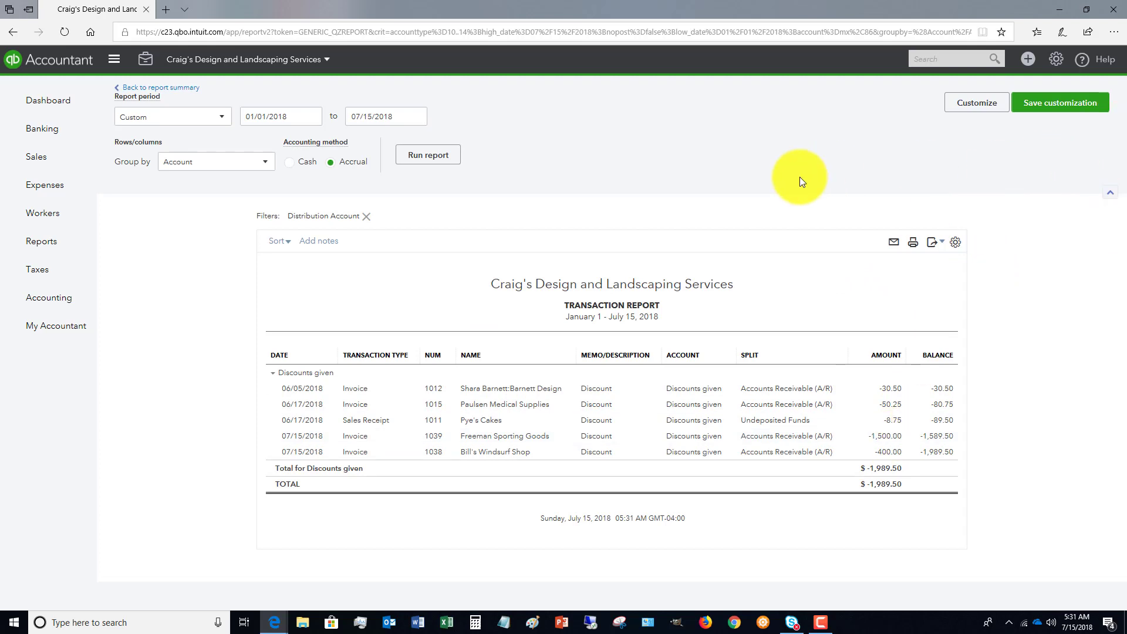
left_click(170, 95)
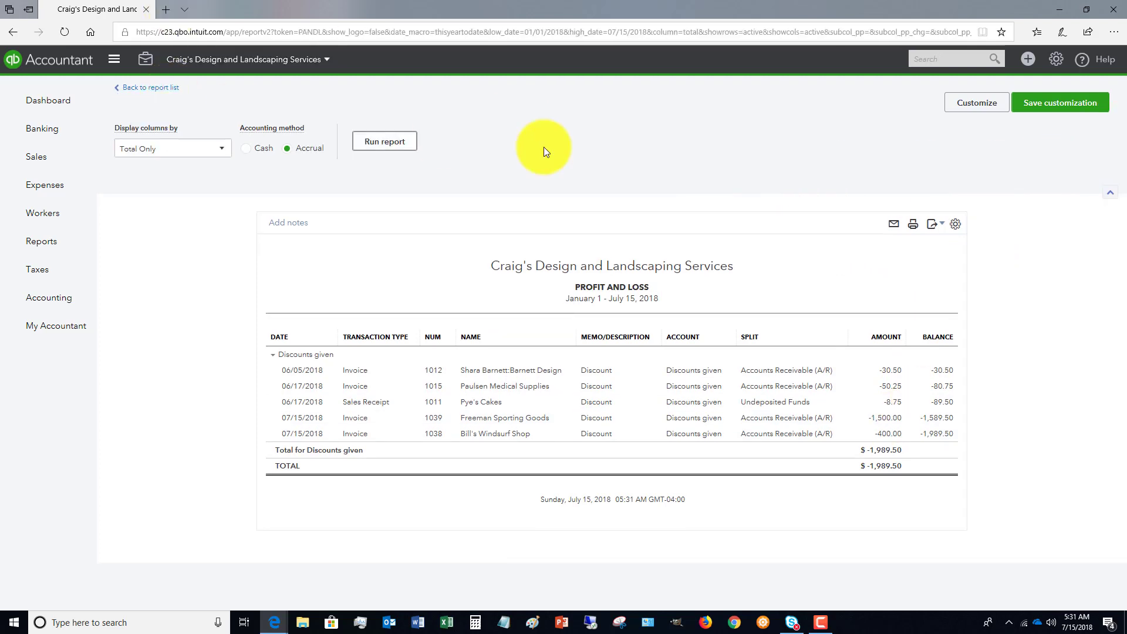
scroll(587, 152, "down", 2)
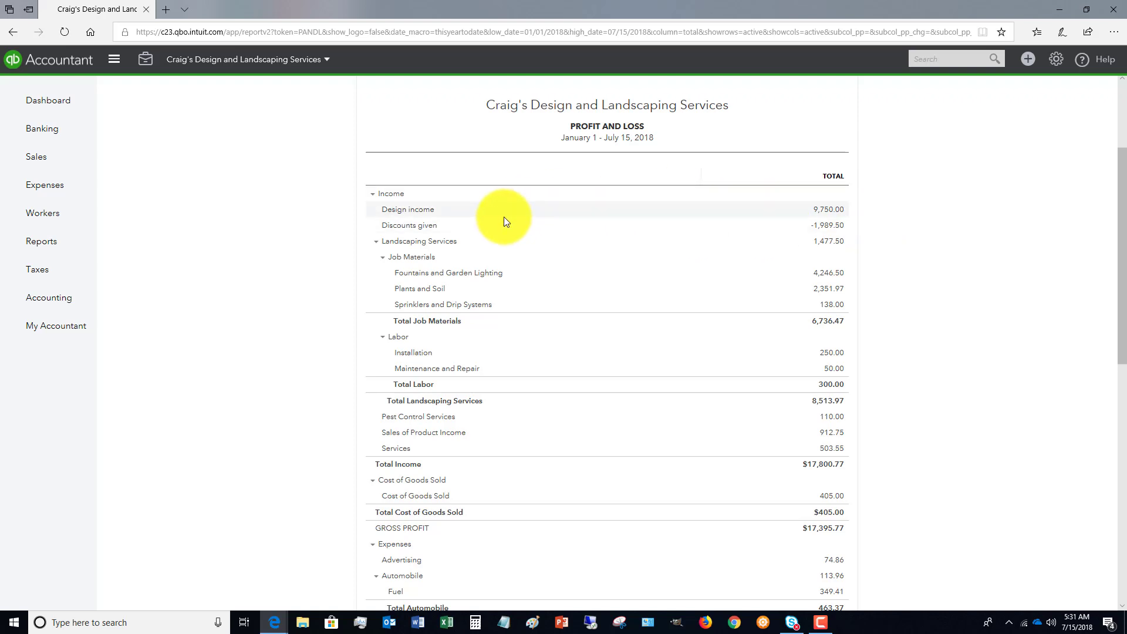